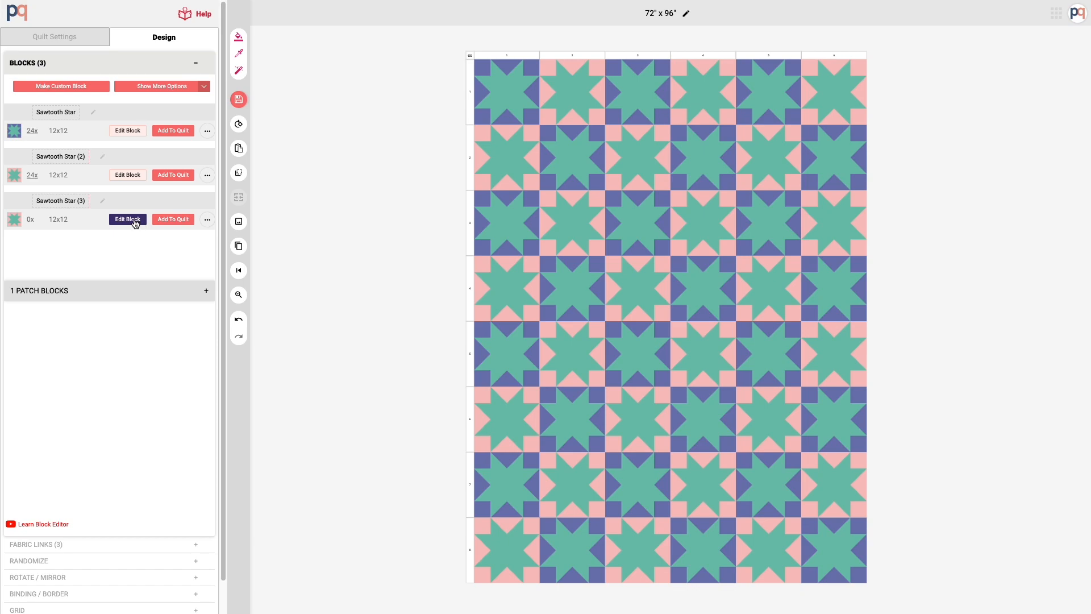
- Open the Sawtooth Star (3) block for editing and link its large centre square to Crystal Pink
{"action": "left_click", "coordinate": [132, 225]}
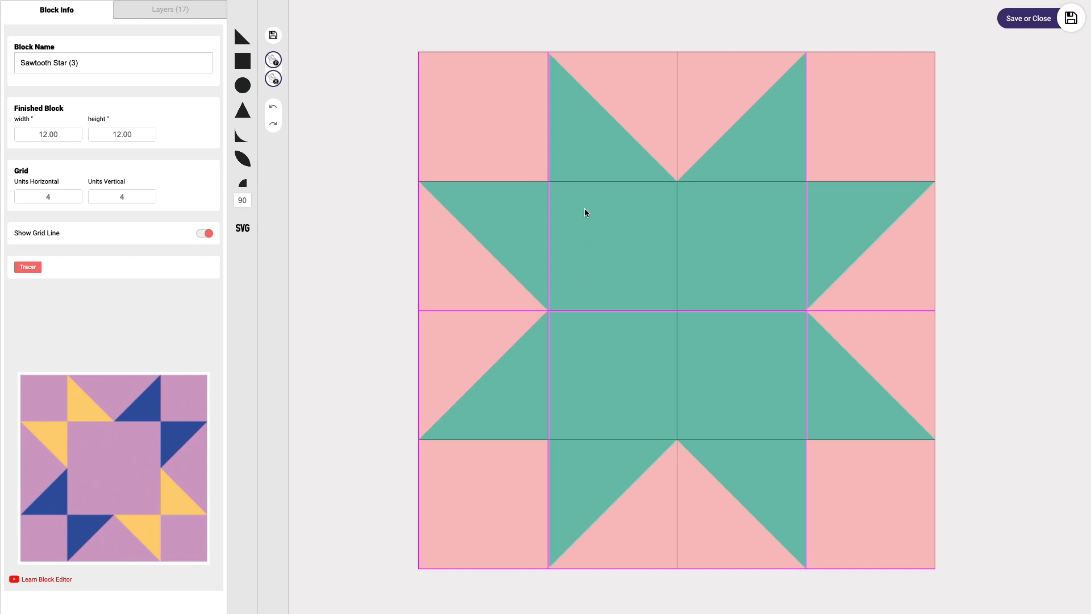
{"action": "left_click", "coordinate": [620, 235]}
{"action": "left_click_drag", "start_coordinate": [601, 224], "coordinate": [616, 237]}
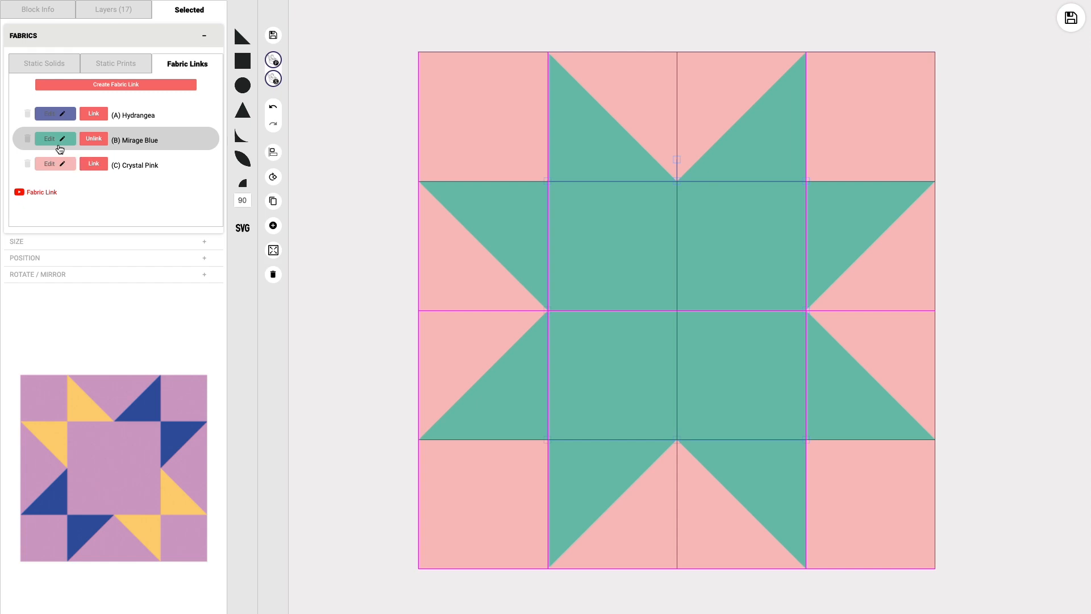
{"action": "left_click", "coordinate": [94, 165]}
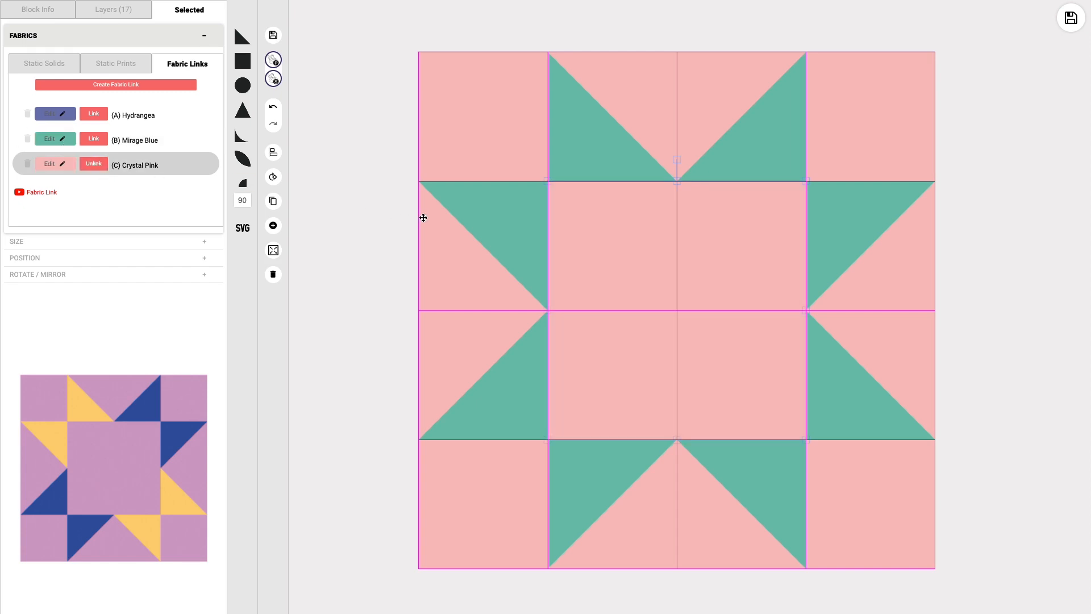
{"action": "left_click", "coordinate": [373, 216]}
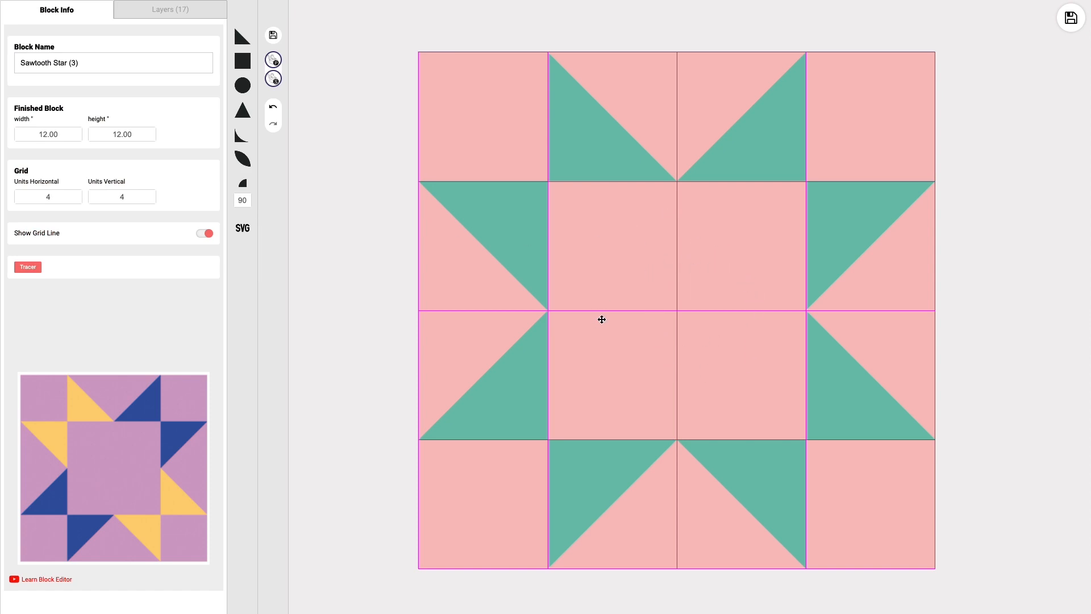
- Hide the grid lines and link the four star points flanking the block's upper-right and lower-left corners to Hydrangea
{"action": "left_click", "coordinate": [203, 233]}
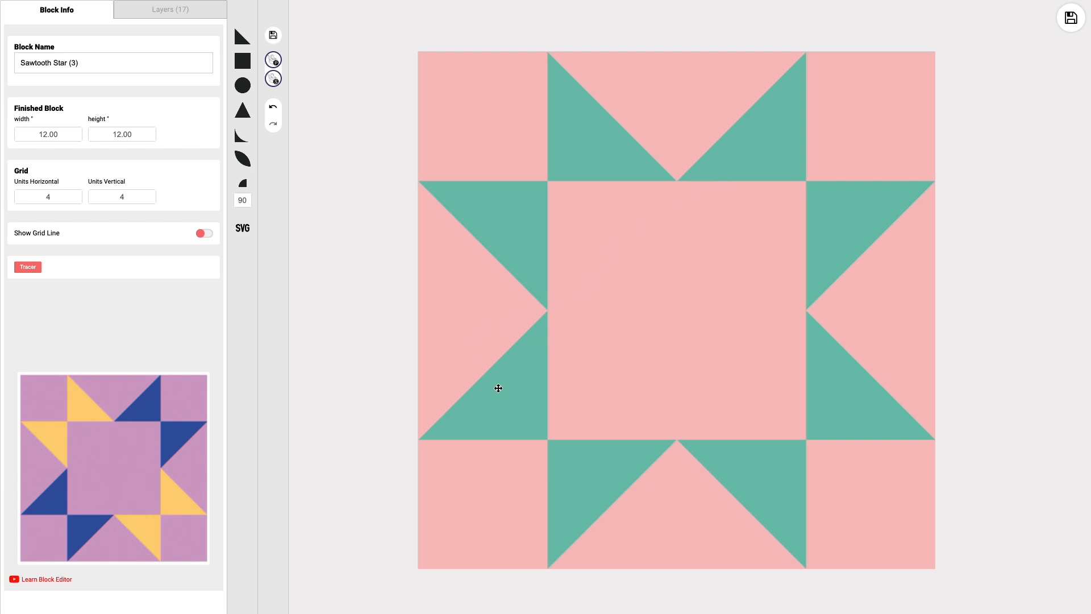
{"action": "left_click", "coordinate": [514, 398]}
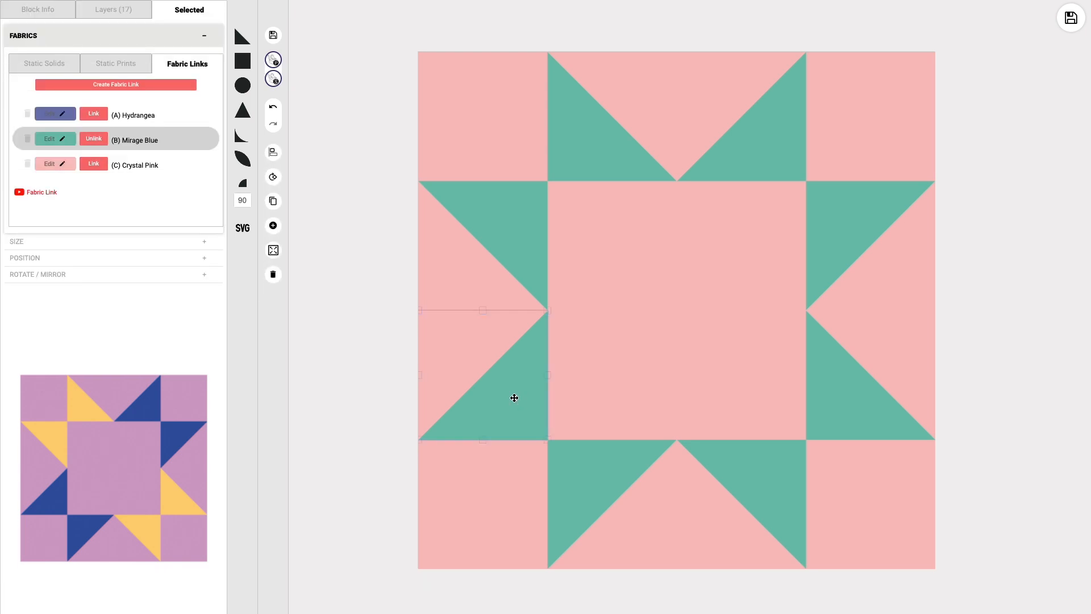
{"action": "left_click", "coordinate": [602, 457], "text": "shift"}
{"action": "left_click", "coordinate": [859, 235], "text": "shift"}
{"action": "left_click", "coordinate": [778, 156], "text": "shift"}
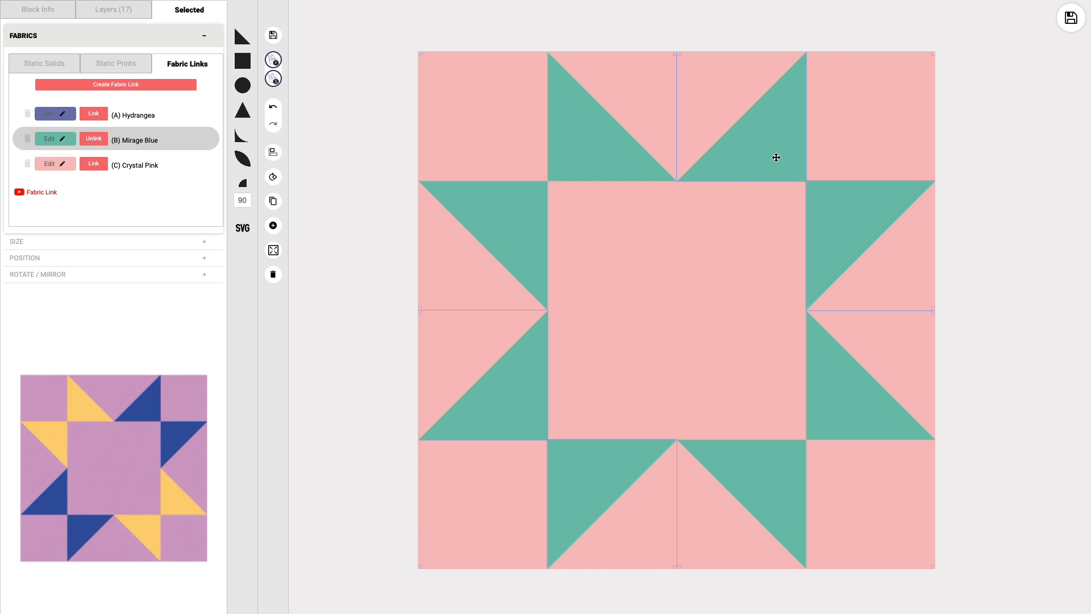
{"action": "left_click", "coordinate": [93, 114]}
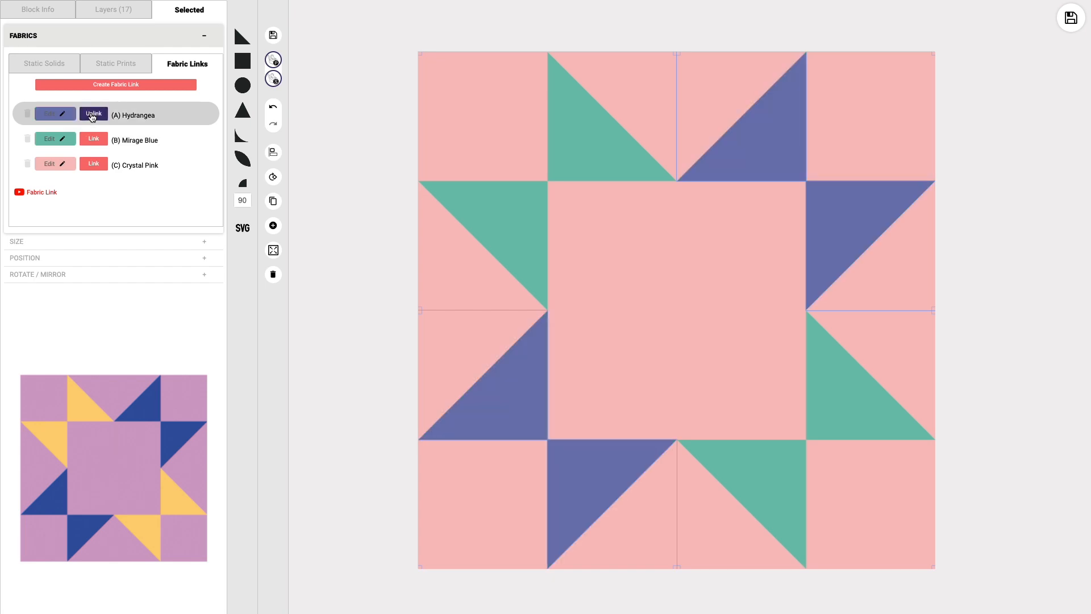
{"action": "left_click", "coordinate": [1063, 144]}
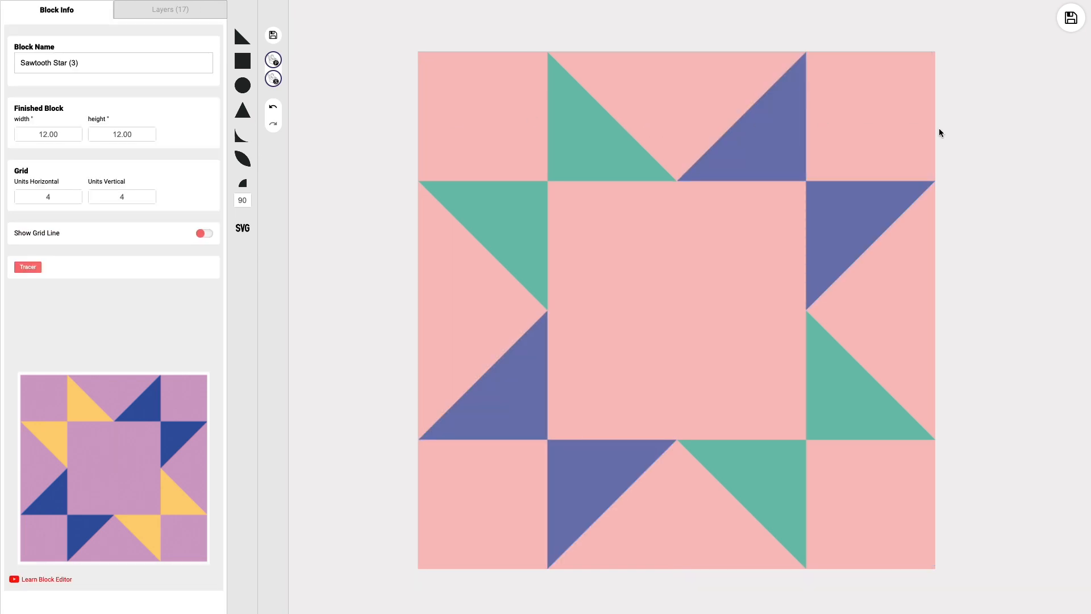
- Save the block to the quilt and replace all Sawtooth Star (2) blocks in the layout with Sawtooth Star (3)
{"action": "left_click", "coordinate": [1071, 22]}
{"action": "left_click", "coordinate": [1034, 43]}
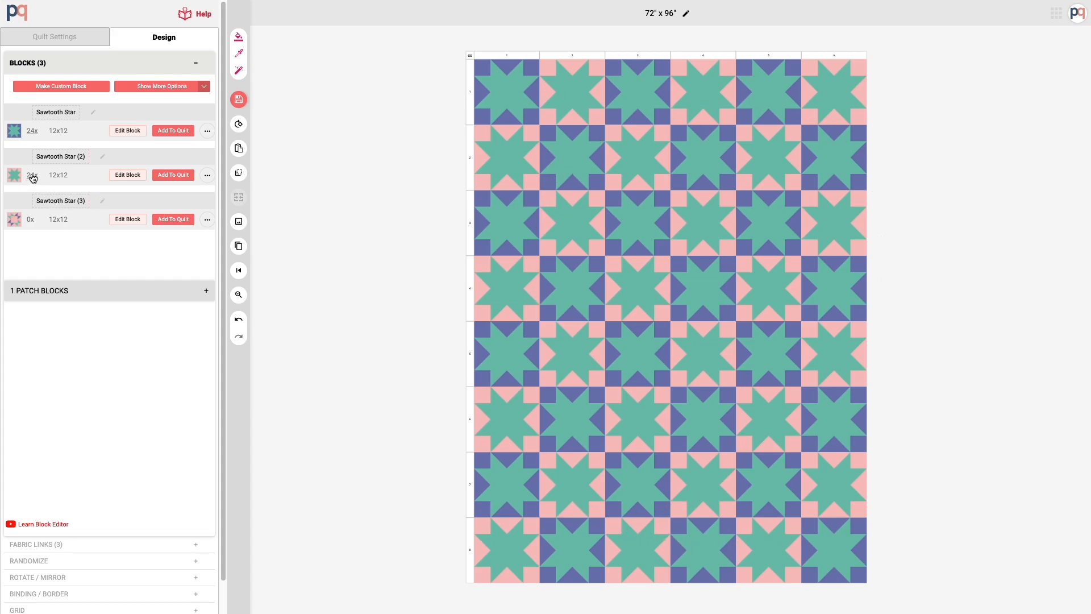
{"action": "left_click", "coordinate": [240, 175]}
{"action": "left_click", "coordinate": [292, 260]}
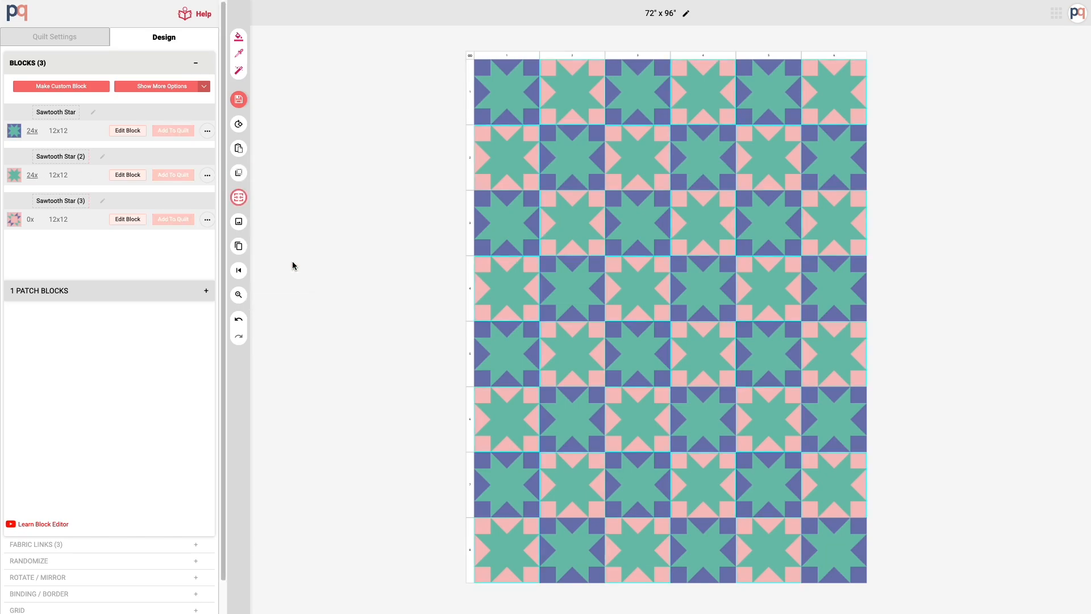
{"action": "left_click", "coordinate": [172, 221]}
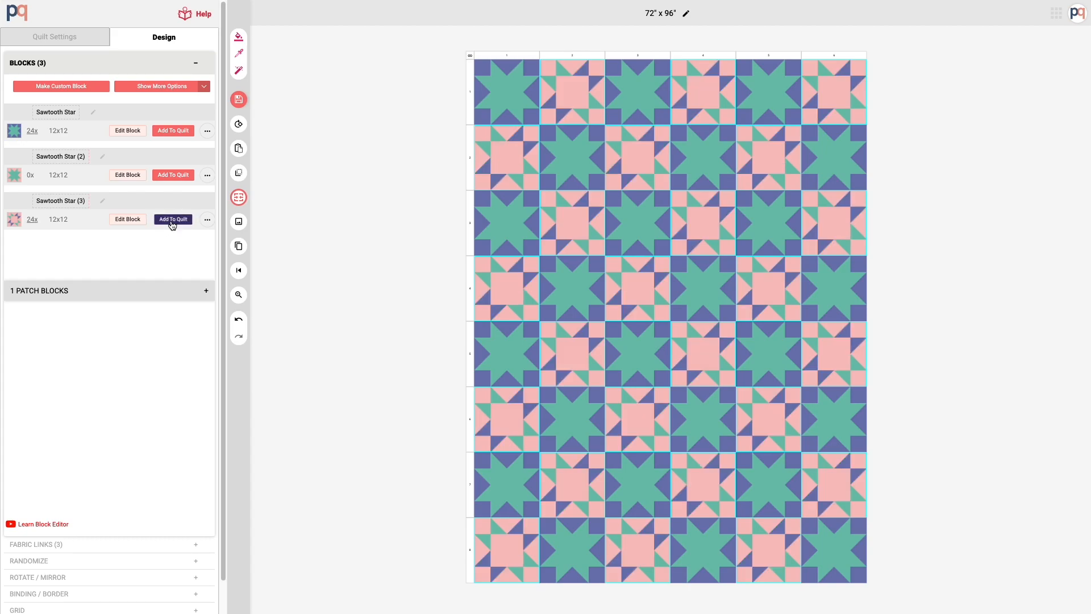
{"action": "left_click", "coordinate": [378, 262]}
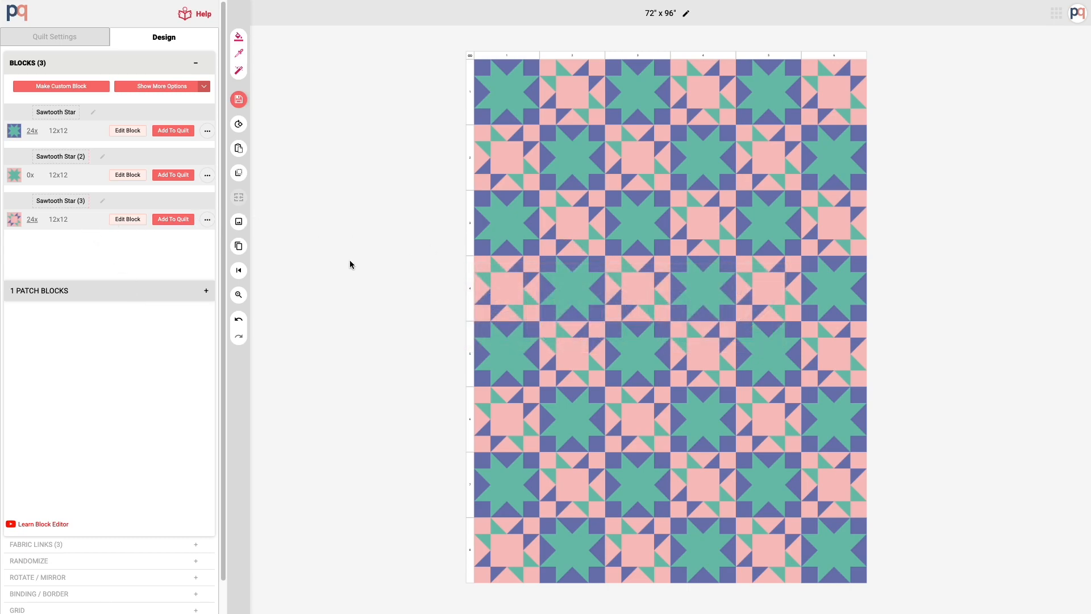
- Duplicate the Sawtooth Star (3) block and link the copy's centre square to Mirage Blue
{"action": "left_click", "coordinate": [207, 221]}
{"action": "left_click", "coordinate": [159, 254]}
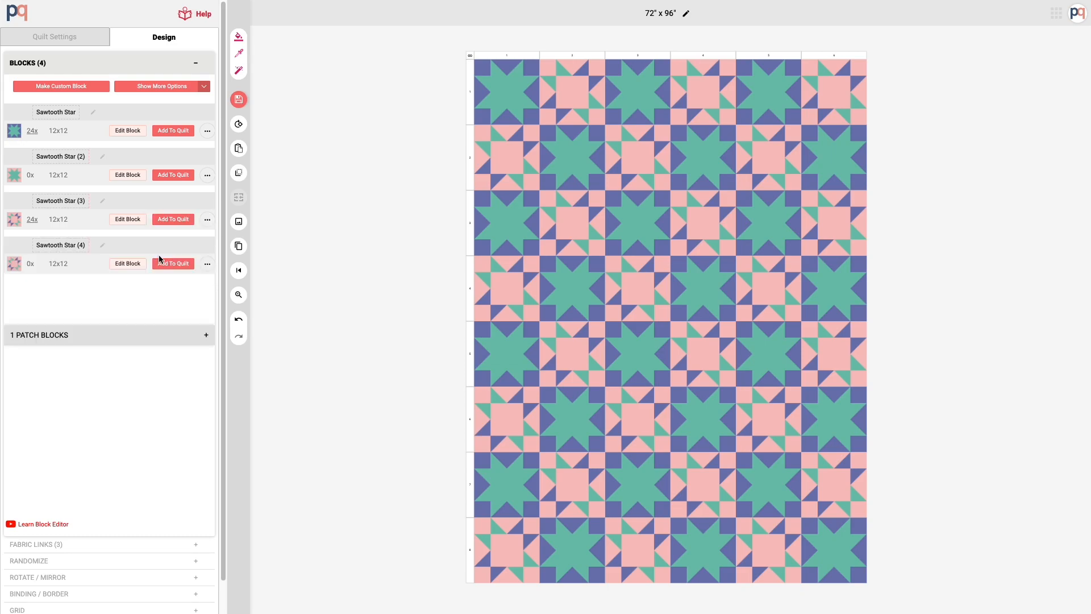
{"action": "left_click", "coordinate": [127, 263]}
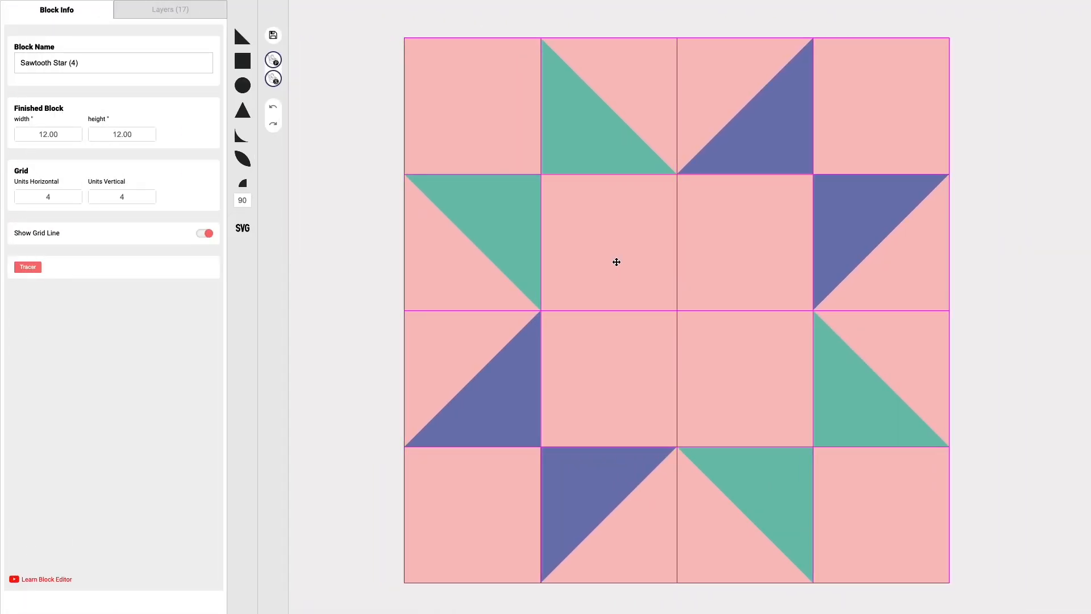
{"action": "left_click", "coordinate": [616, 259]}
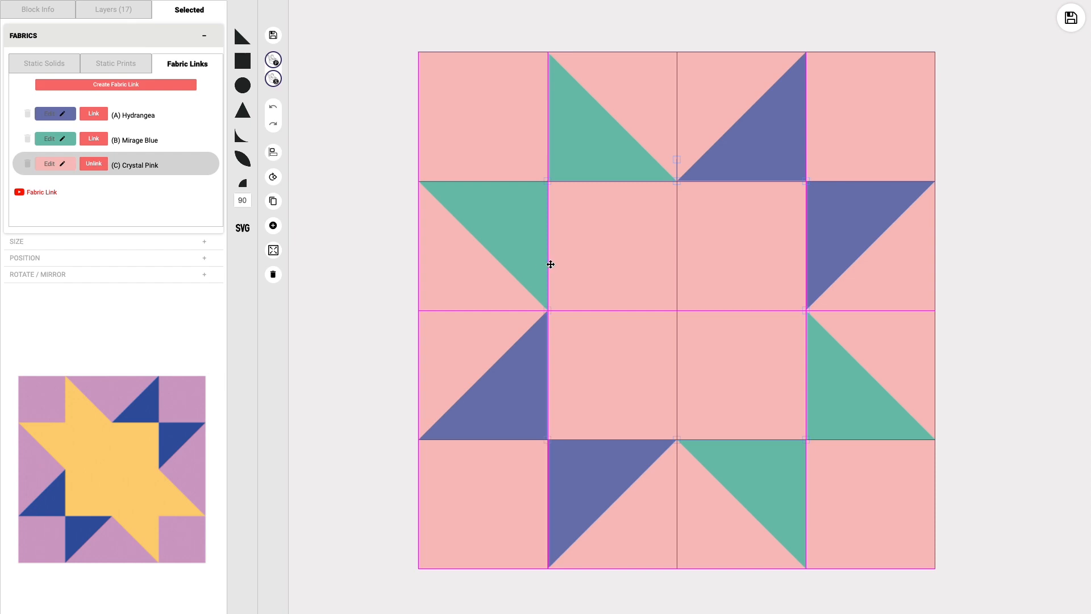
{"action": "left_click_drag", "start_coordinate": [609, 260], "coordinate": [614, 271]}
{"action": "left_click", "coordinate": [94, 139]}
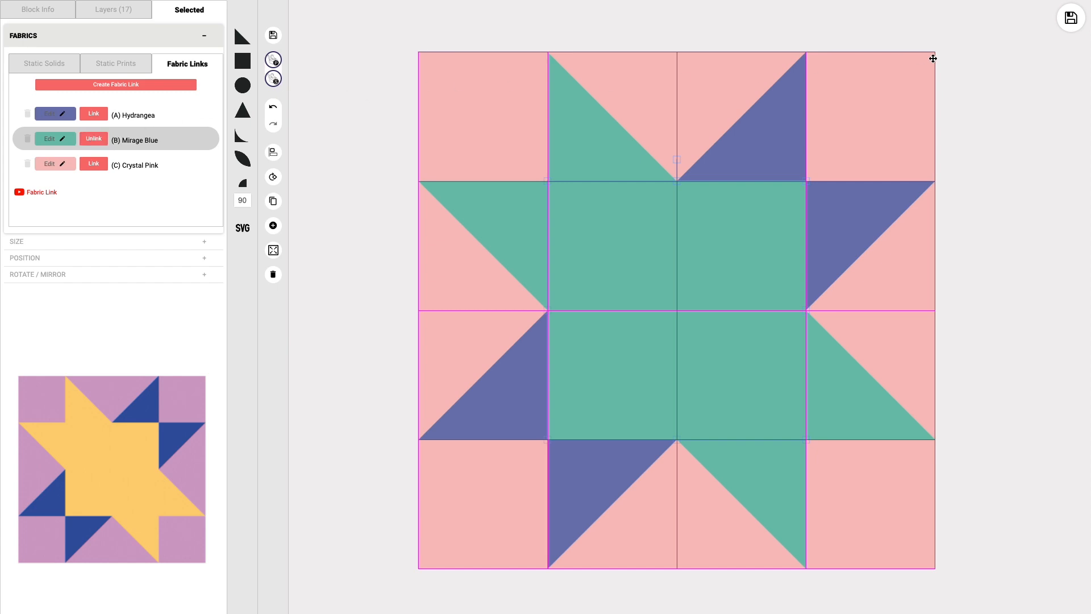
- Save the block to the quilt and place Sawtooth Star (4) in row 2, columns 3 and 5, and row 3, columns 2 and 4
{"action": "left_click", "coordinate": [1072, 20]}
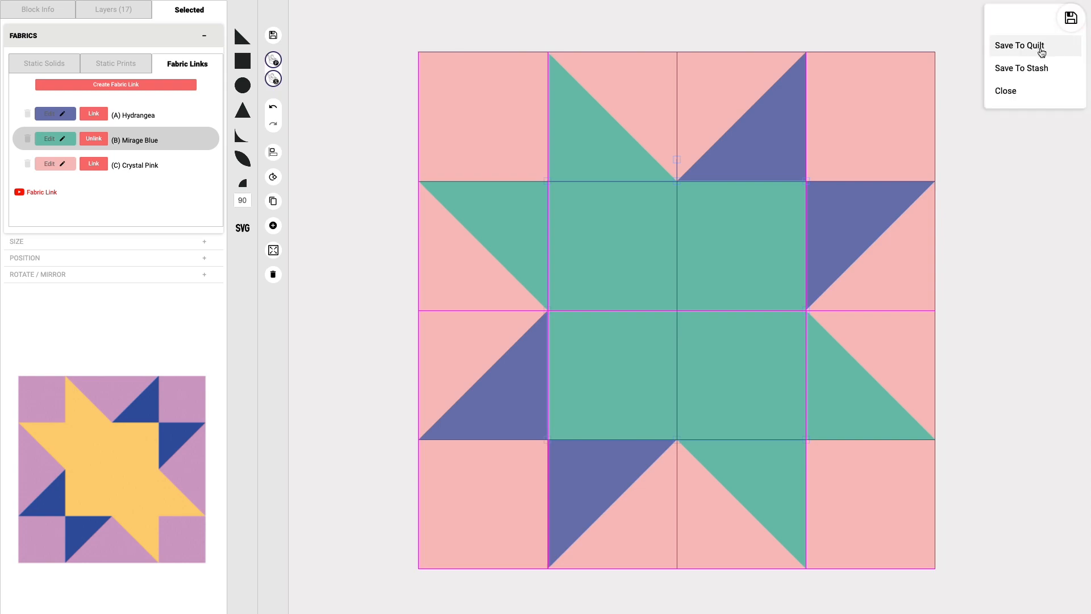
{"action": "left_click", "coordinate": [1023, 45]}
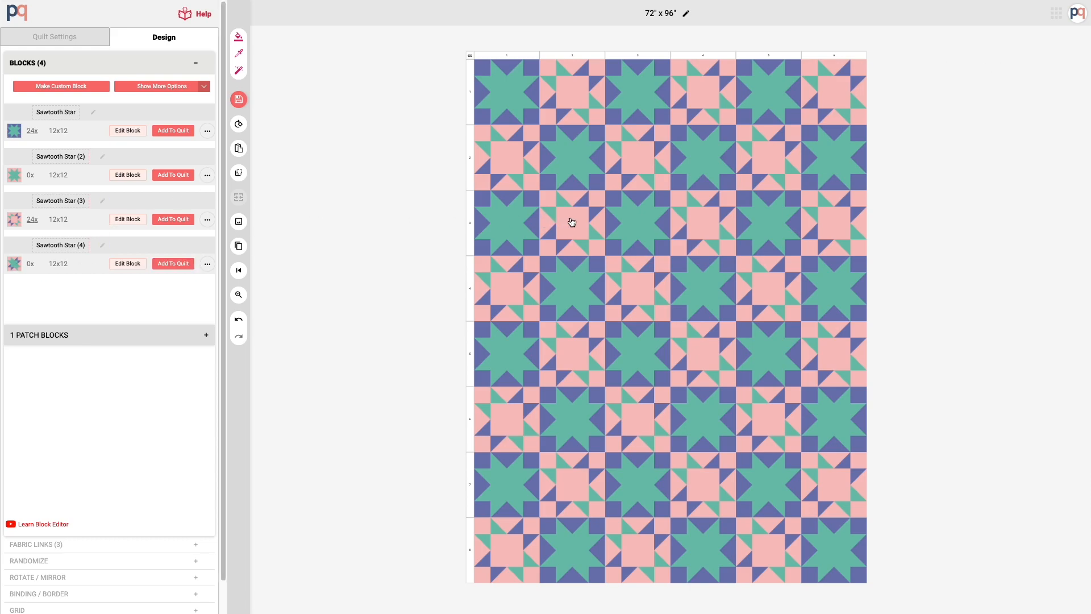
{"action": "left_click", "coordinate": [572, 221]}
{"action": "left_click", "coordinate": [770, 178]}
{"action": "left_click", "coordinate": [707, 222]}
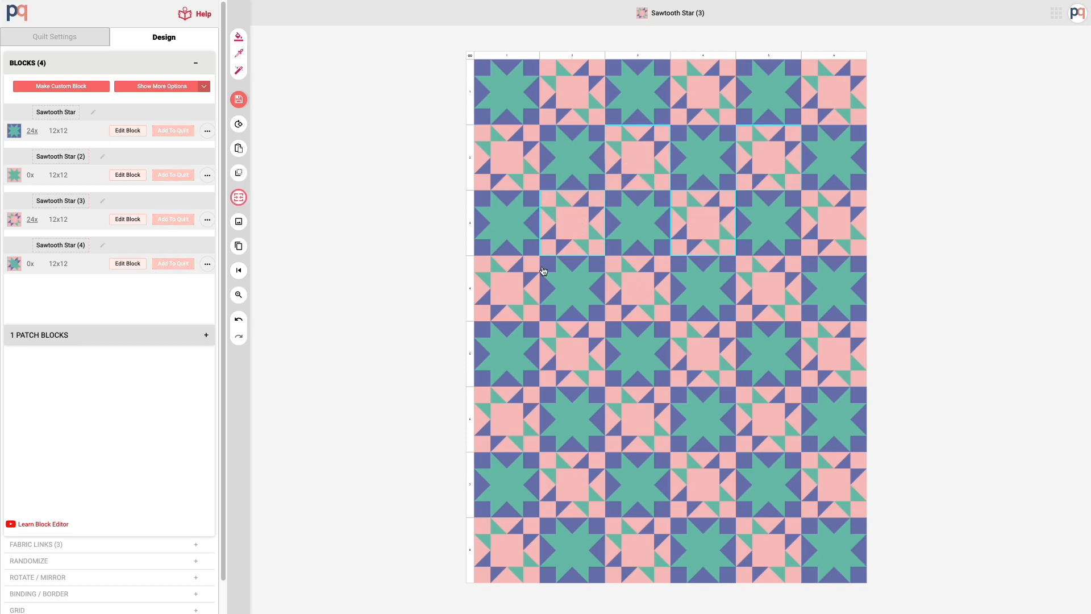
{"action": "left_click", "coordinate": [180, 264]}
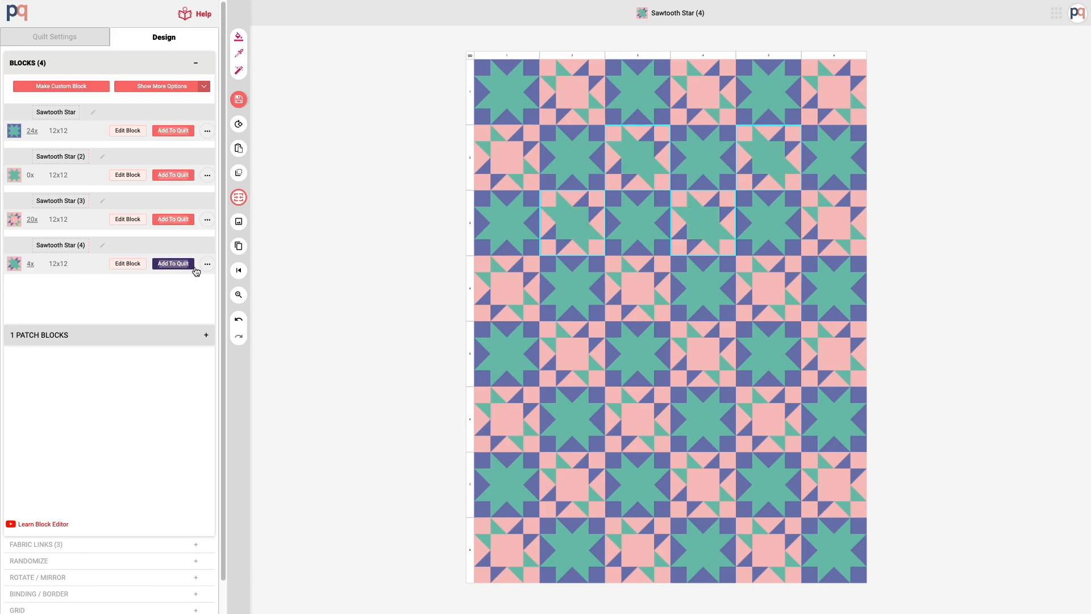
{"action": "left_click", "coordinate": [379, 282]}
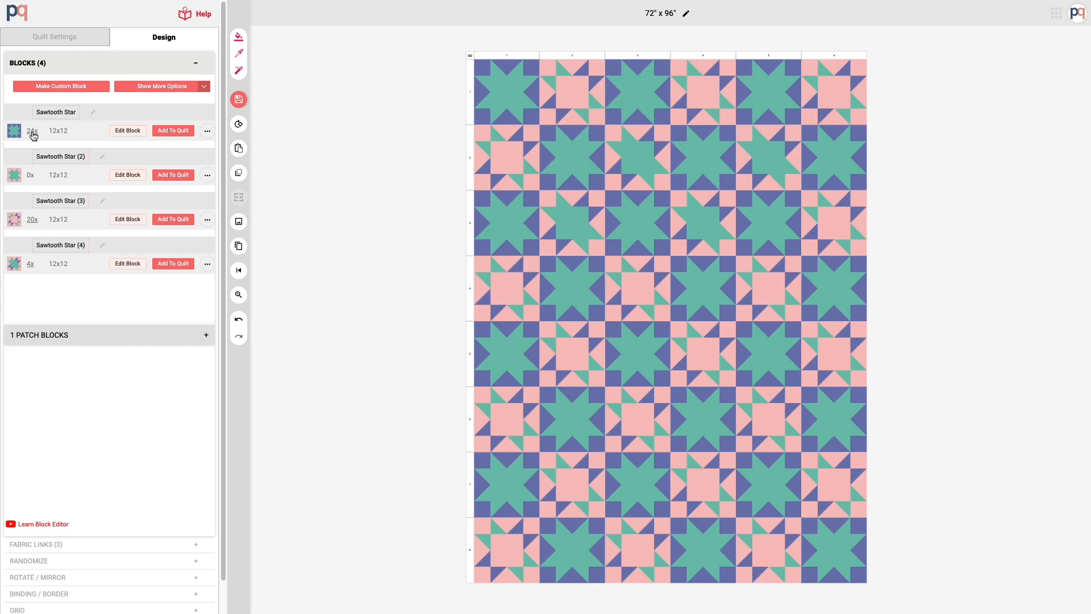
- Duplicate the original Sawtooth Star block and delete the centre square from the copy, Sawtooth Star (5)
{"action": "left_click", "coordinate": [207, 132]}
{"action": "left_click", "coordinate": [170, 167]}
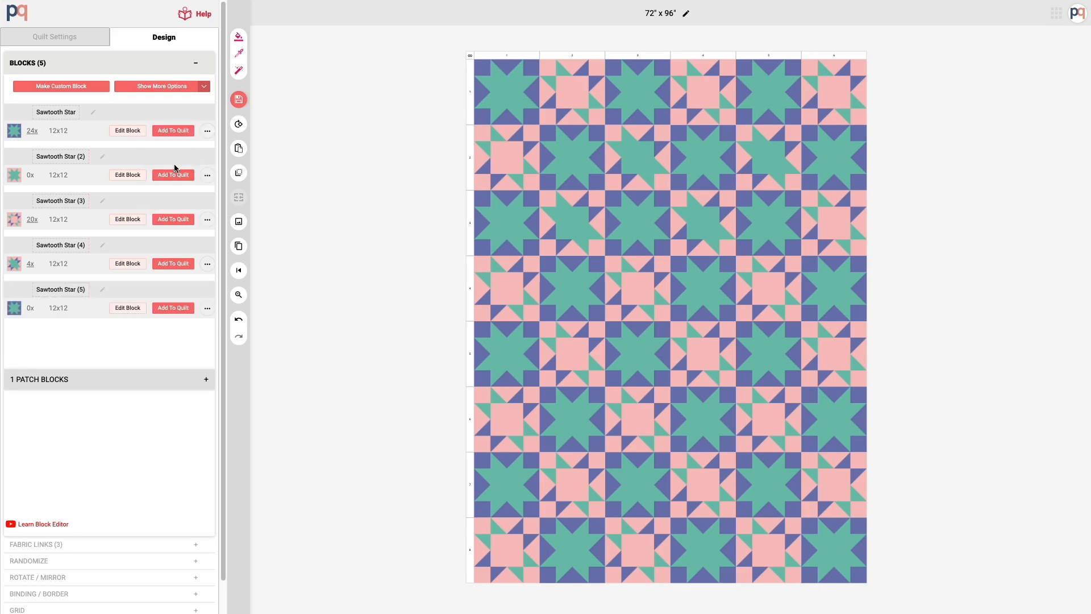
{"action": "left_click", "coordinate": [117, 309]}
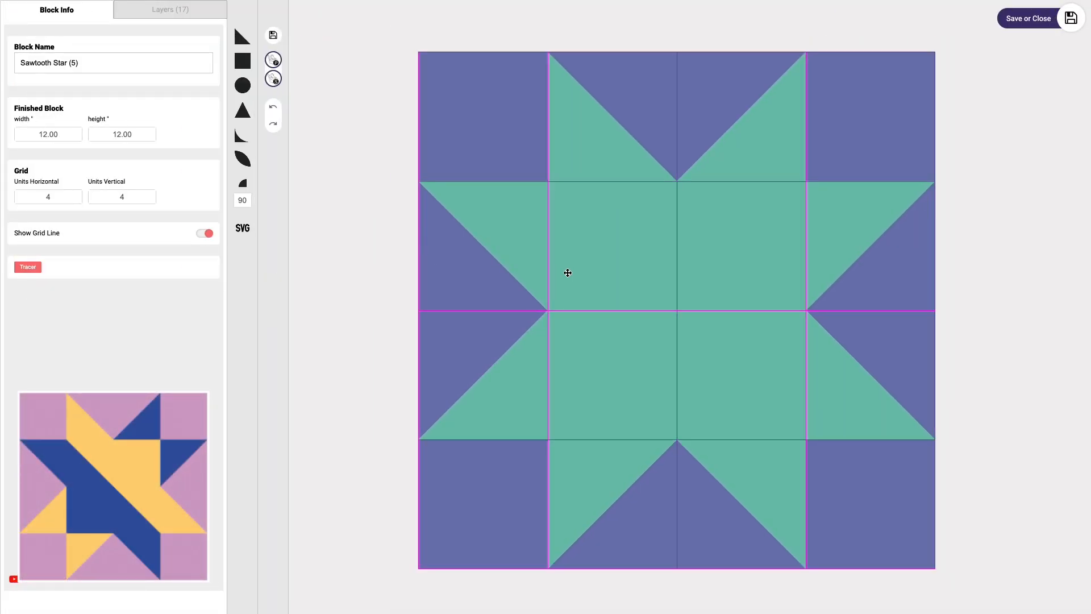
{"action": "left_click", "coordinate": [598, 268]}
{"action": "mouse_move", "coordinate": [602, 254]}
{"action": "left_mouse_down"}
{"action": "mouse_move", "coordinate": [616, 263]}
{"action": "mouse_move", "coordinate": [606, 253]}
{"action": "mouse_move", "coordinate": [616, 251]}
{"action": "left_mouse_up"}
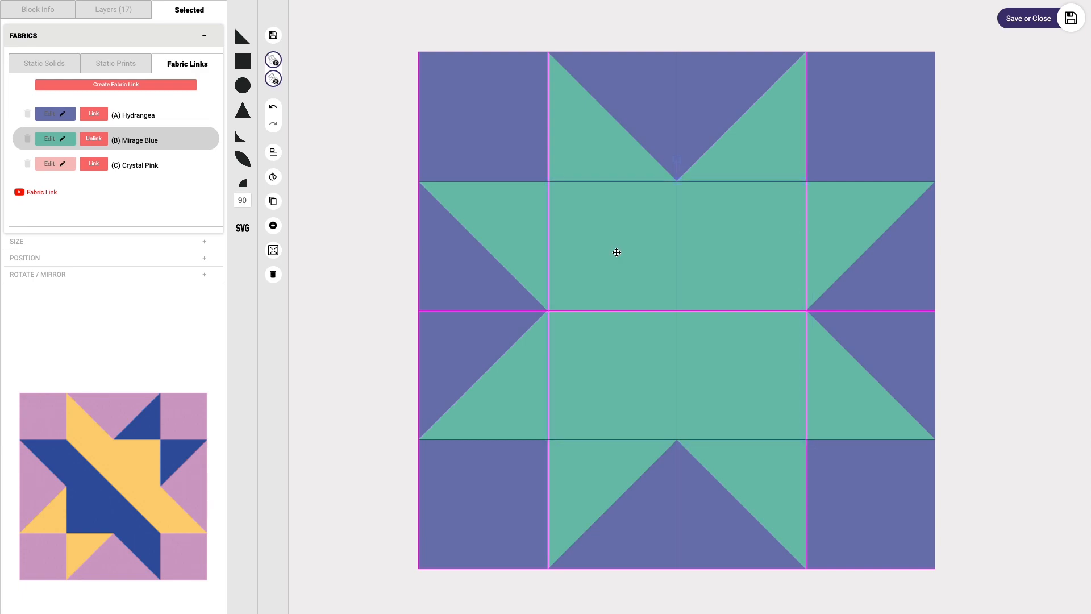
{"action": "left_click", "coordinate": [276, 277]}
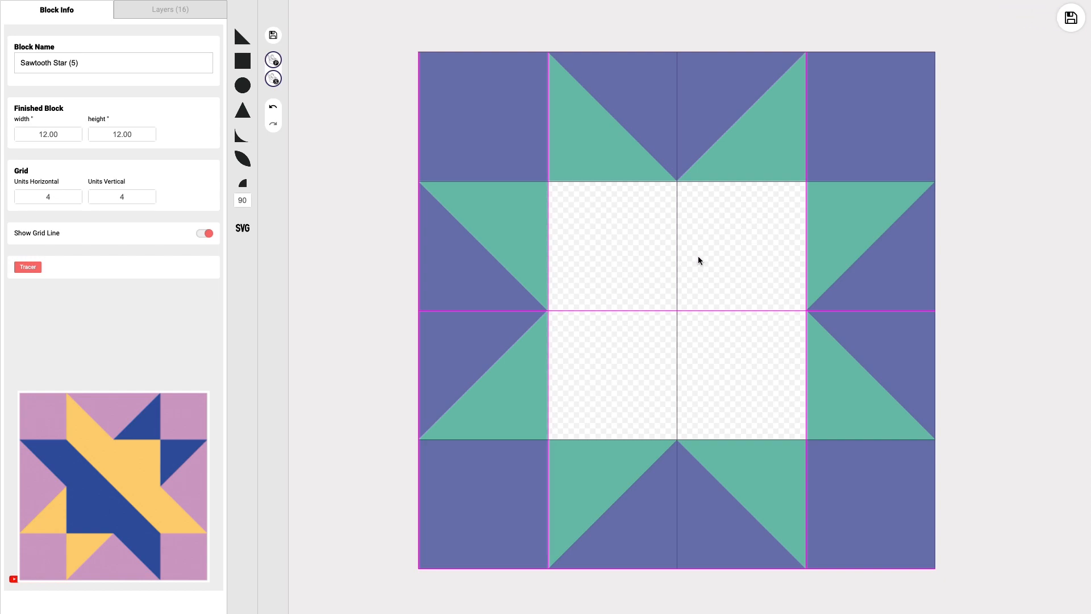
- Add a right triangle linked to Crystal Pink and enlarge it to fill the lower-left half of the empty centre
{"action": "left_click", "coordinate": [243, 38]}
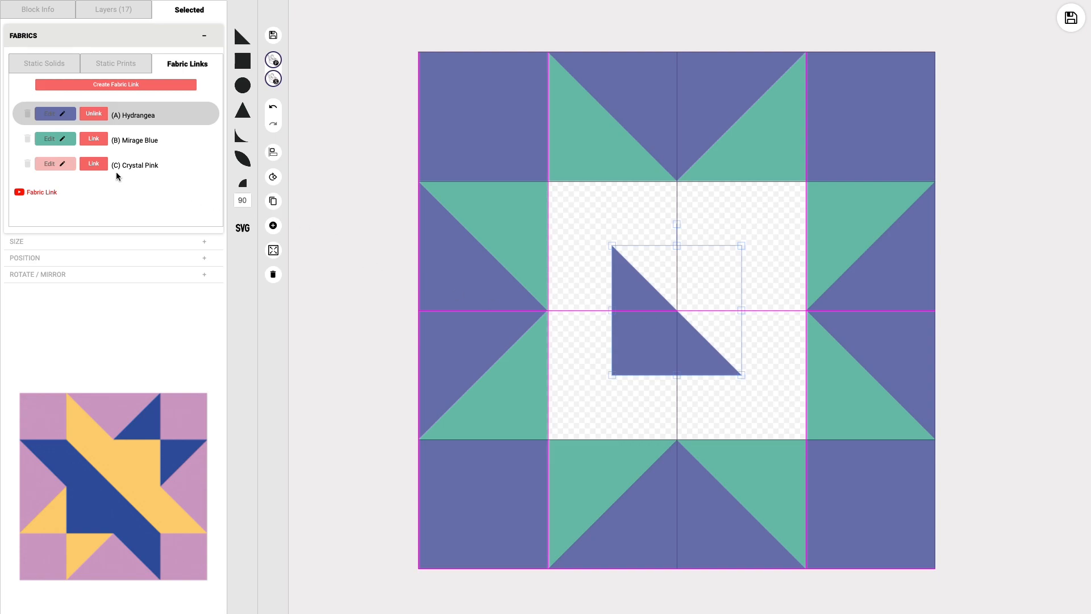
{"action": "left_click", "coordinate": [94, 164]}
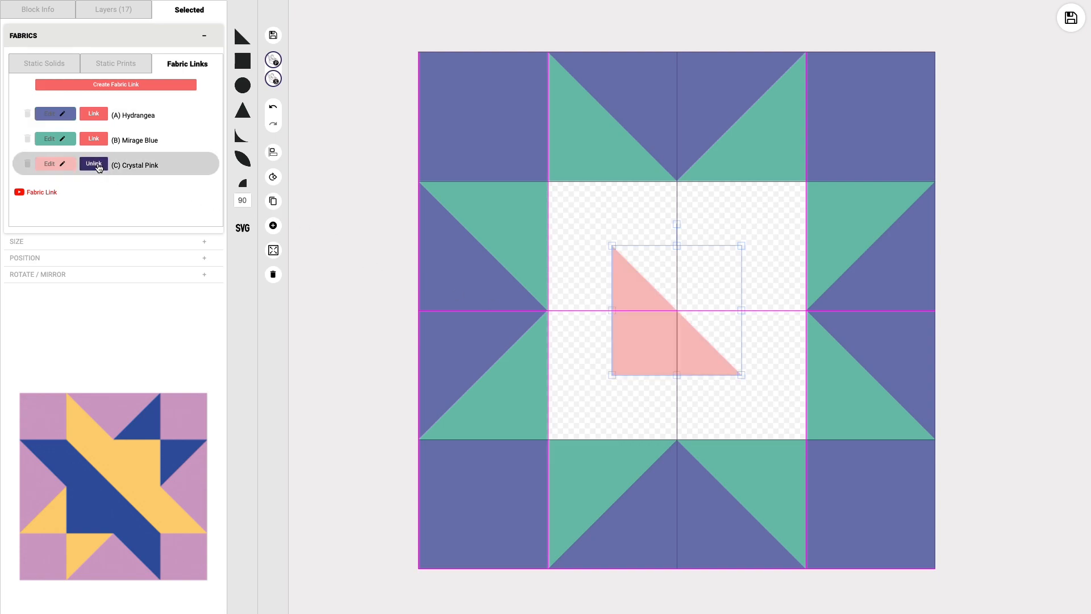
{"action": "left_click_drag", "start_coordinate": [623, 341], "coordinate": [571, 401]}
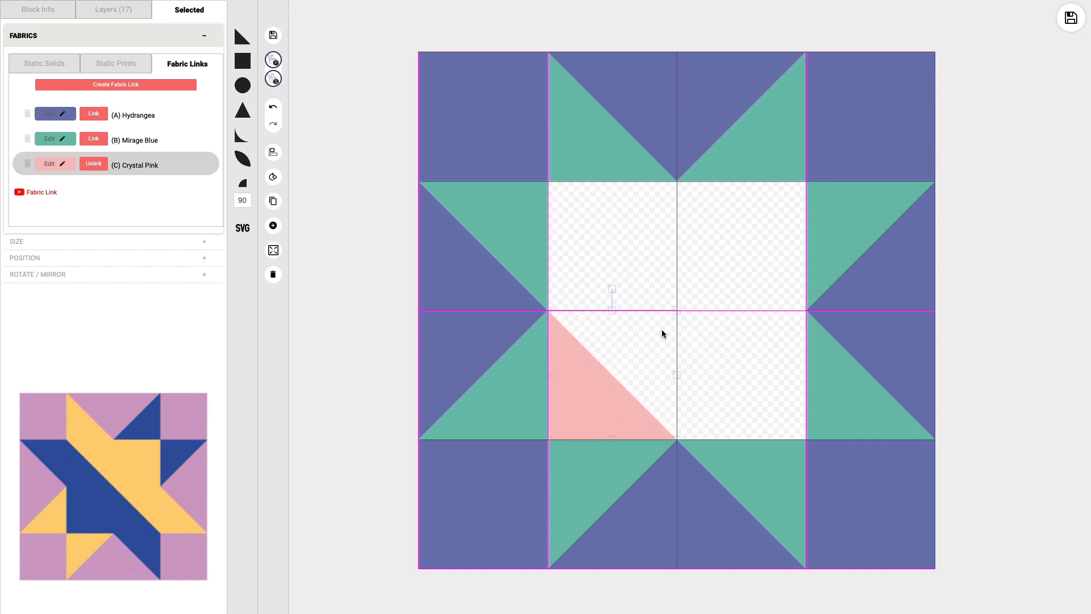
{"action": "left_click_drag", "start_coordinate": [676, 311], "coordinate": [801, 184]}
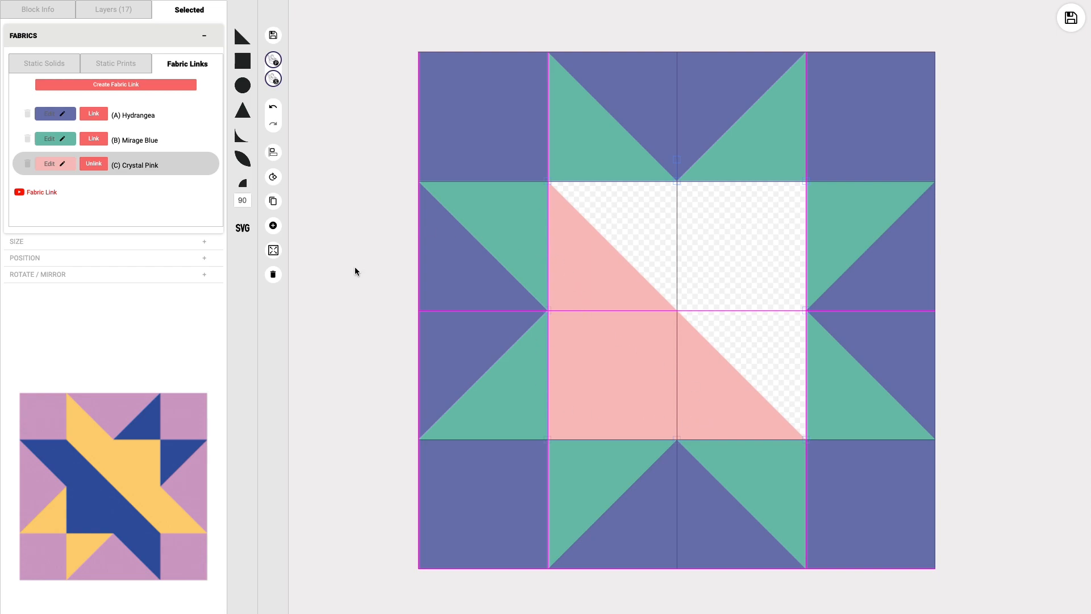
- Link the upper star point on the block's left side and the right star point on its bottom edge to Crystal Pink
{"action": "left_click", "coordinate": [406, 256]}
{"action": "left_click", "coordinate": [484, 226]}
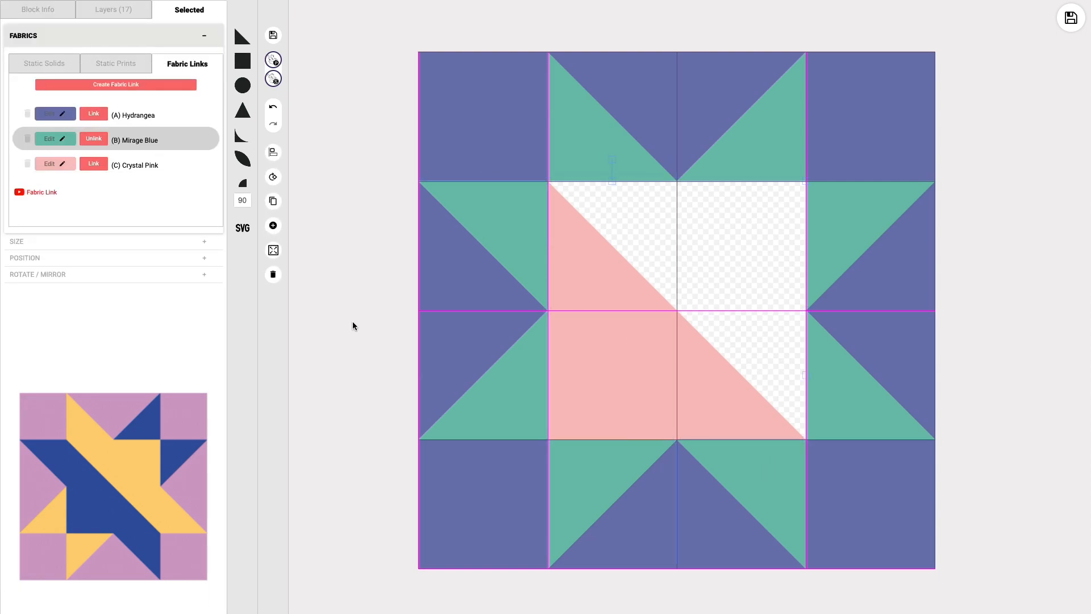
{"action": "left_click", "coordinate": [94, 164]}
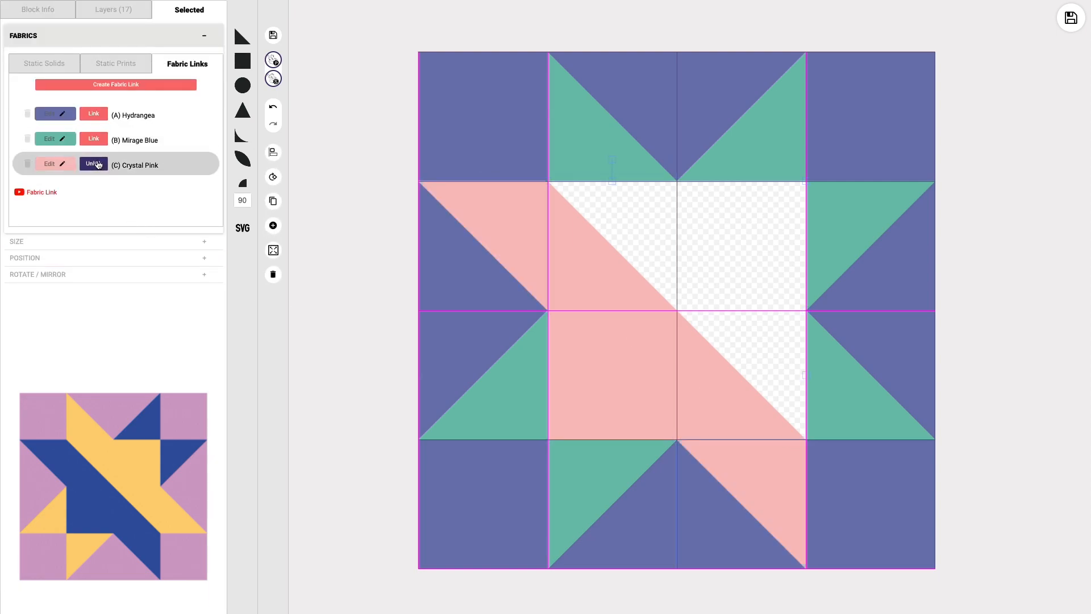
{"action": "left_click", "coordinate": [319, 340]}
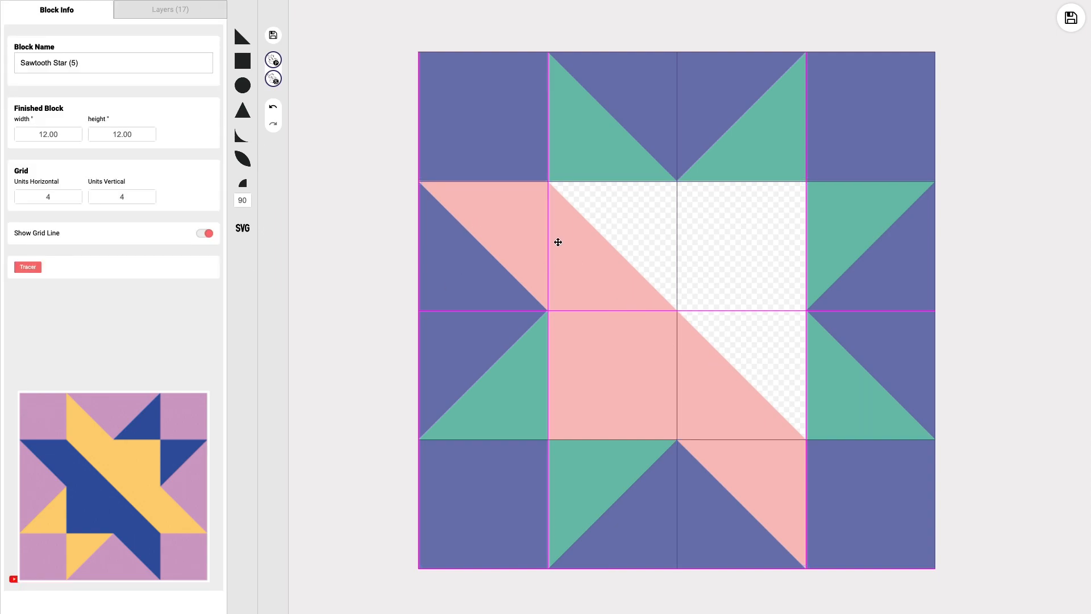
- Clone the large Crystal Pink triangle in the block's centre and rotate the copy 180 degrees
{"action": "left_click", "coordinate": [615, 297]}
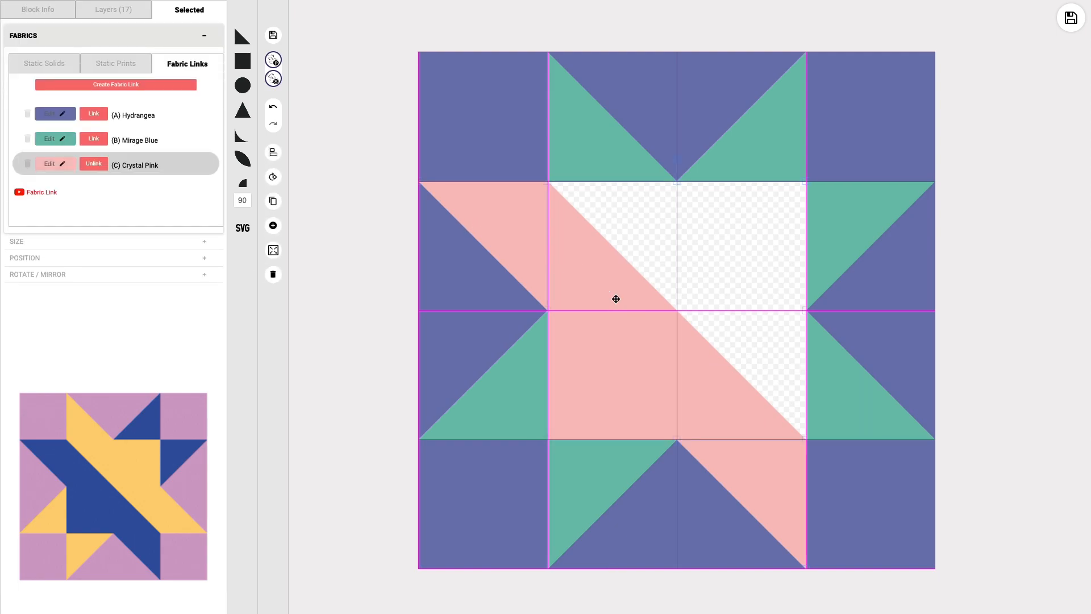
{"action": "left_click", "coordinate": [273, 201]}
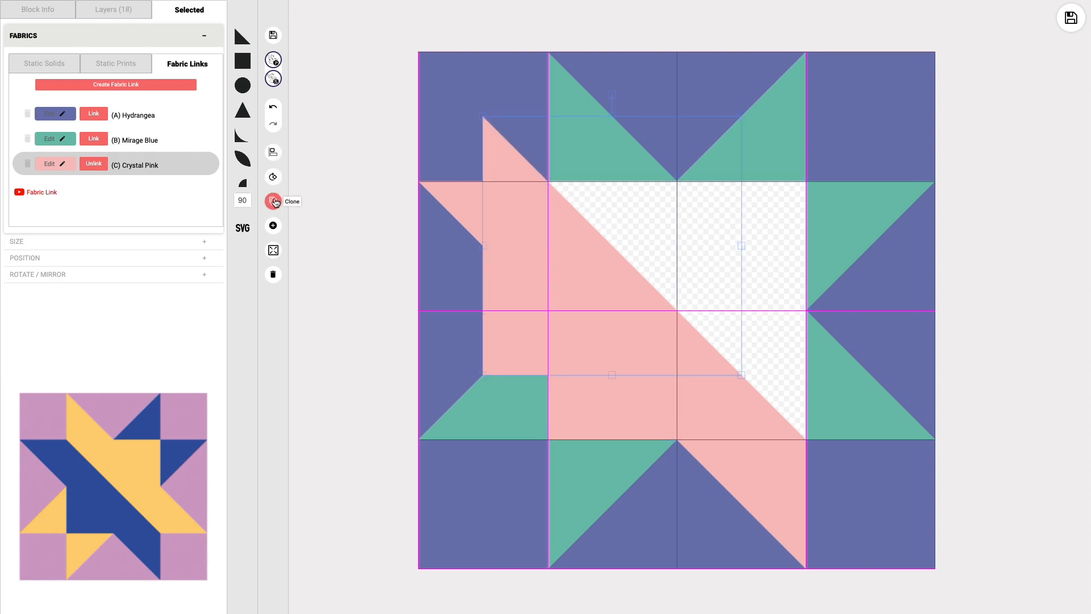
{"action": "left_click", "coordinate": [273, 177]}
{"action": "left_click", "coordinate": [273, 178]}
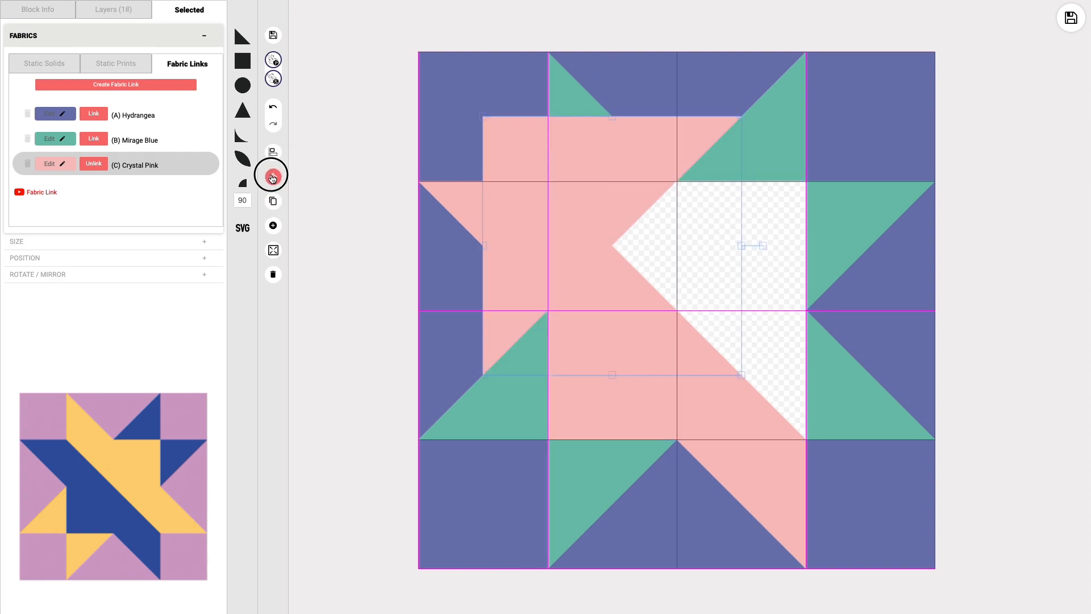
{"action": "left_click", "coordinate": [273, 177]}
{"action": "left_click", "coordinate": [273, 177]}
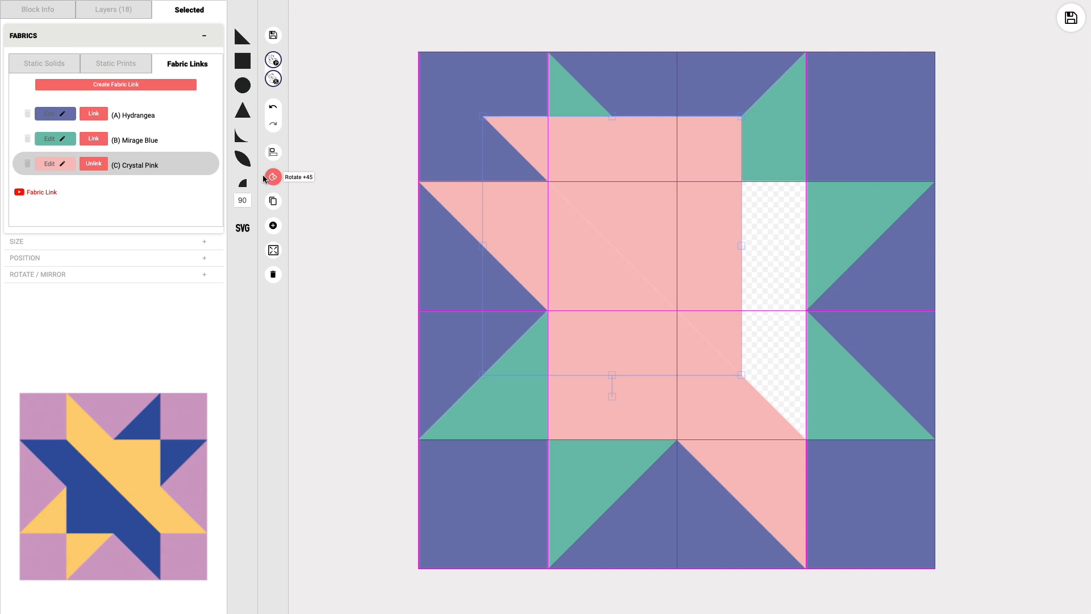
- Link the rotated triangle to Mirage Blue and move it into the empty upper-right half of the centre
{"action": "left_click", "coordinate": [94, 140]}
{"action": "left_click_drag", "start_coordinate": [676, 246], "coordinate": [752, 320]}
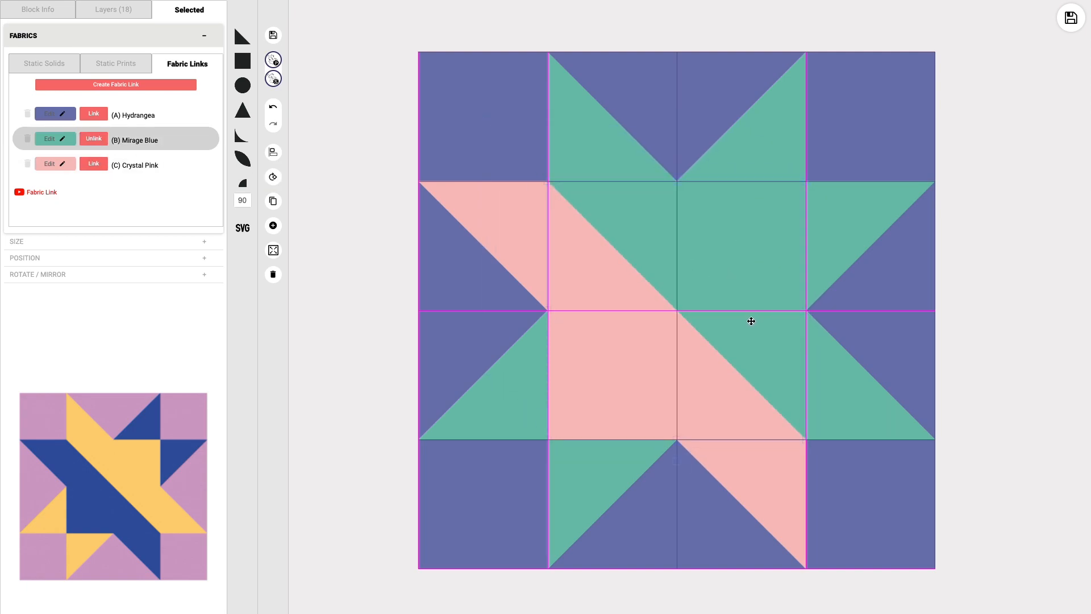
{"action": "left_click", "coordinate": [991, 253]}
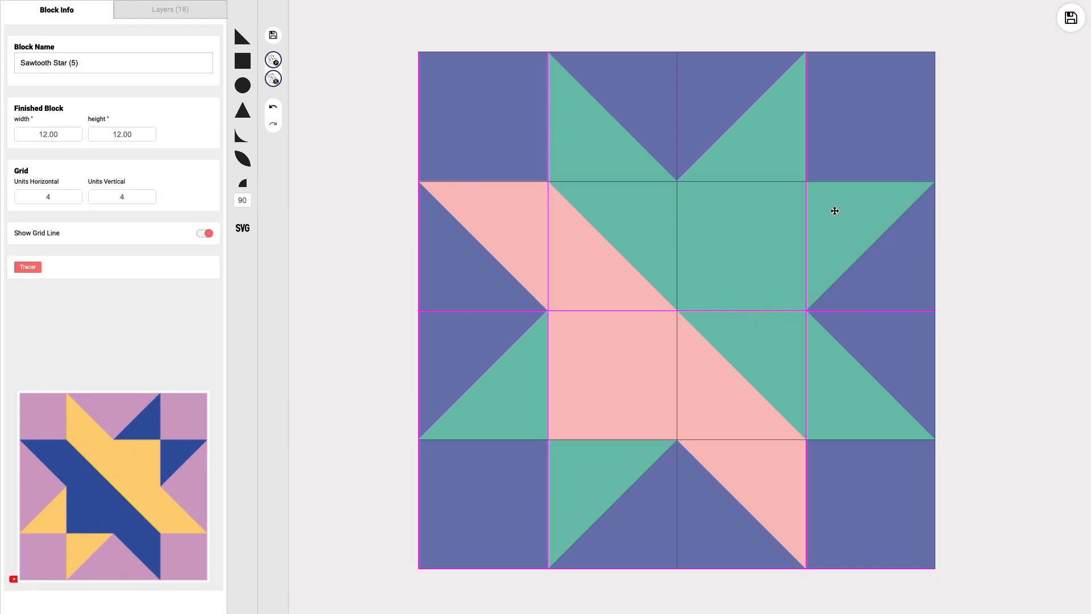
- Link the upper star point on the block's right side and the right star point on its top edge to Crystal Pink, then save to the quilt
{"action": "left_click", "coordinate": [834, 211]}
{"action": "left_click", "coordinate": [782, 162]}
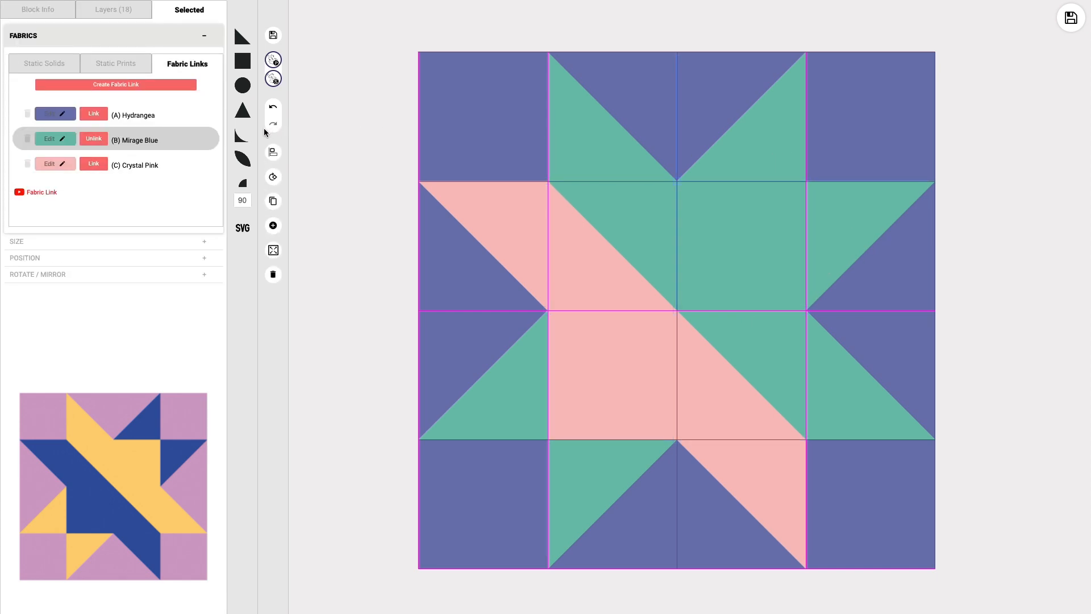
{"action": "left_click", "coordinate": [96, 166]}
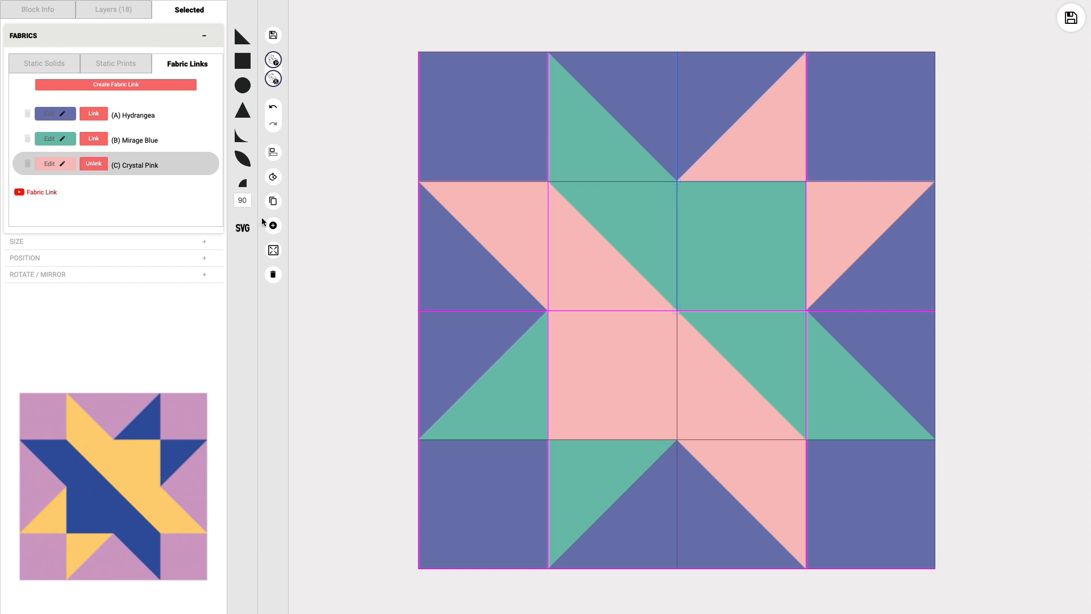
{"action": "left_click", "coordinate": [319, 226]}
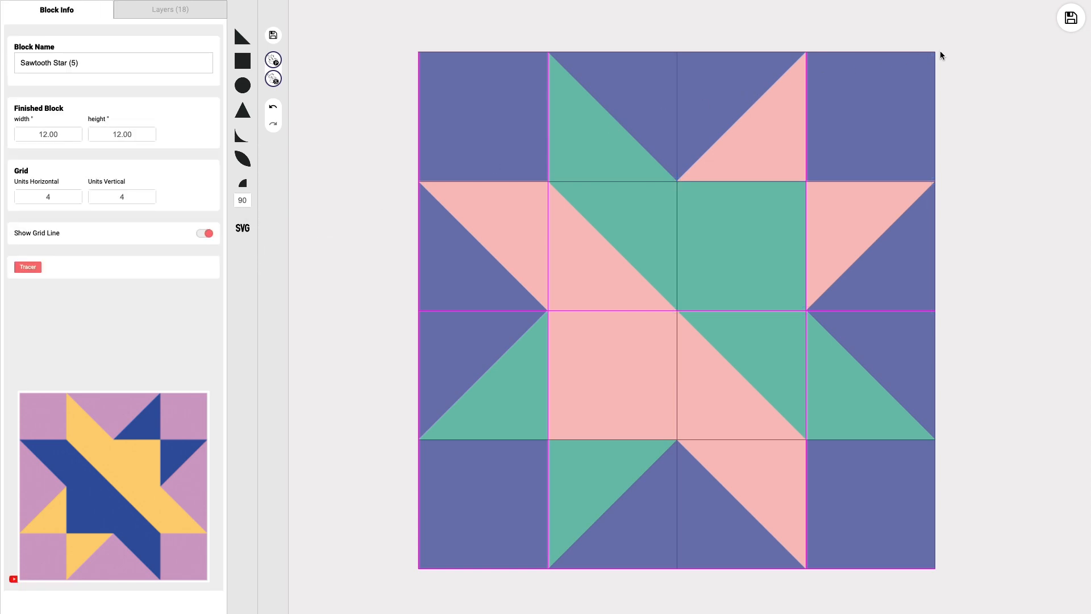
{"action": "left_click", "coordinate": [1066, 27]}
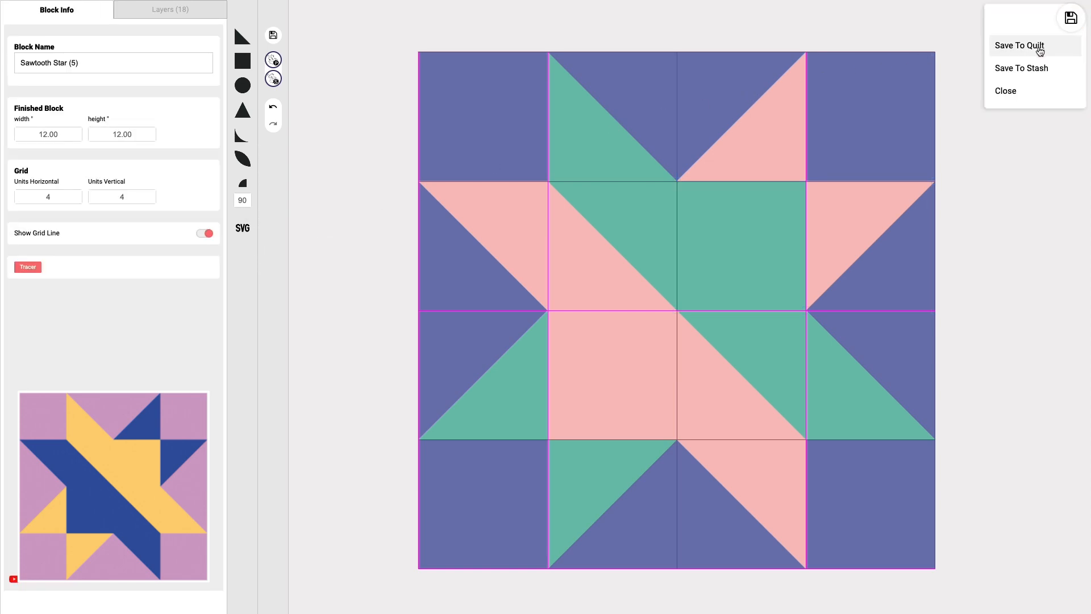
{"action": "left_click", "coordinate": [1039, 50]}
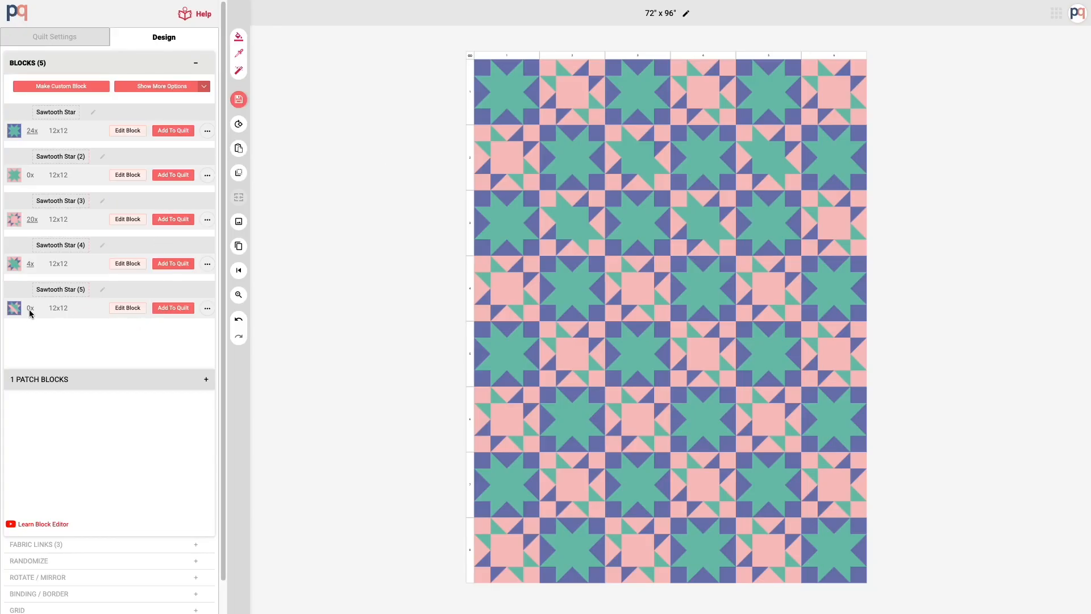
- Fill the quilt's Checker Even positions with Sawtooth Star (5) and save the quilt design
{"action": "left_click", "coordinate": [238, 173]}
{"action": "left_click", "coordinate": [287, 244]}
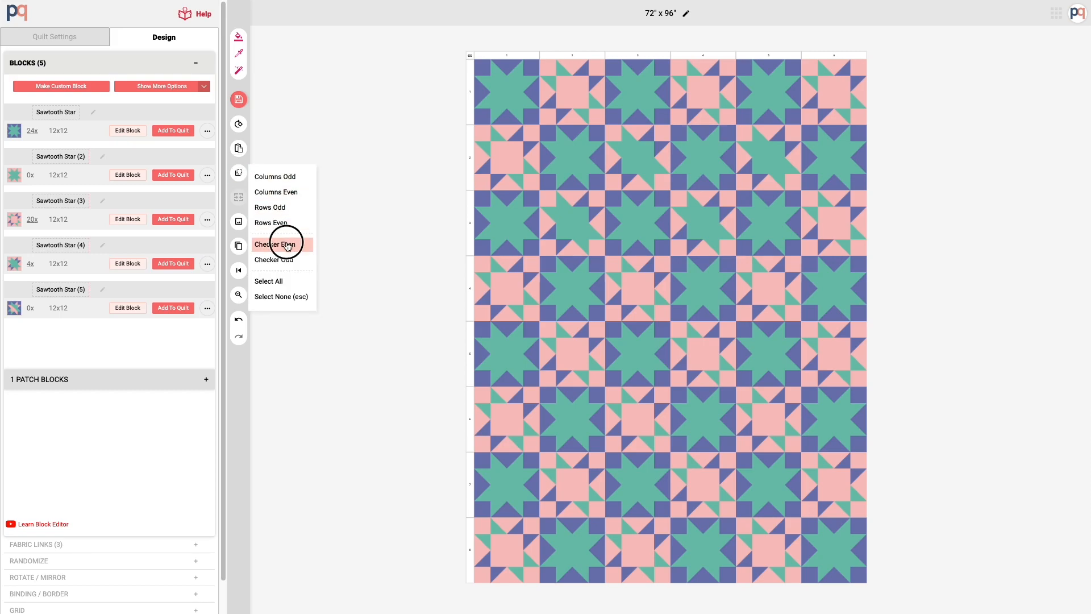
{"action": "left_click", "coordinate": [173, 308]}
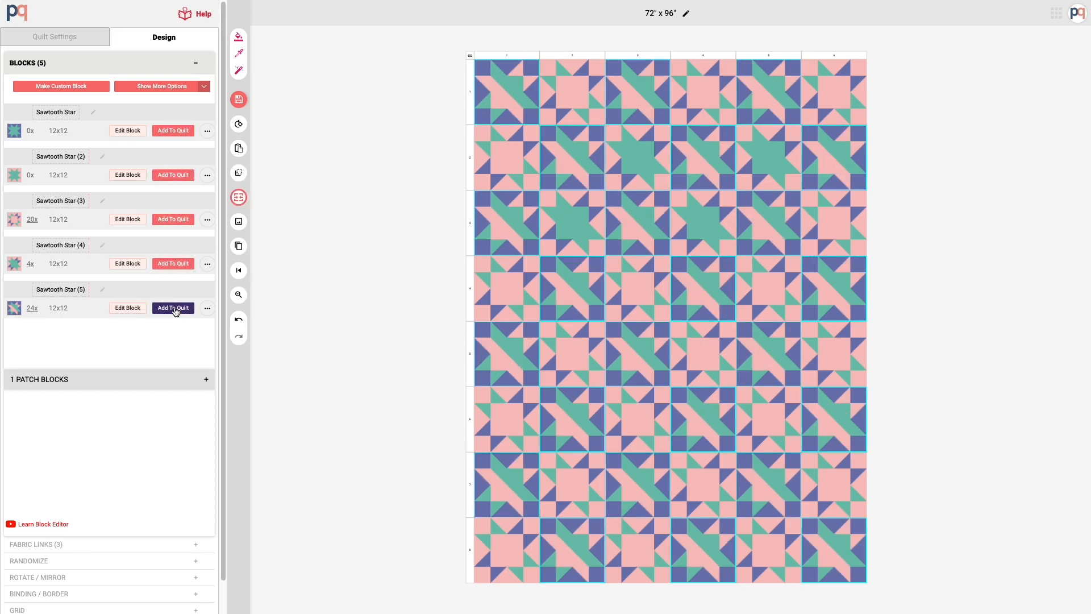
{"action": "left_click", "coordinate": [348, 316]}
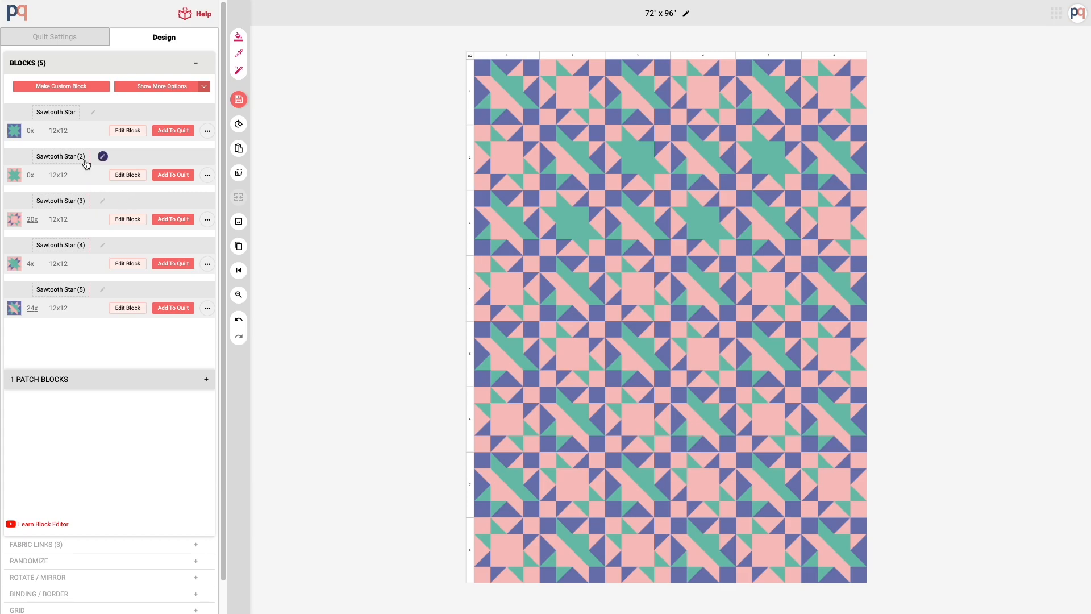
{"action": "left_click", "coordinate": [241, 102]}
{"action": "left_click", "coordinate": [272, 106]}
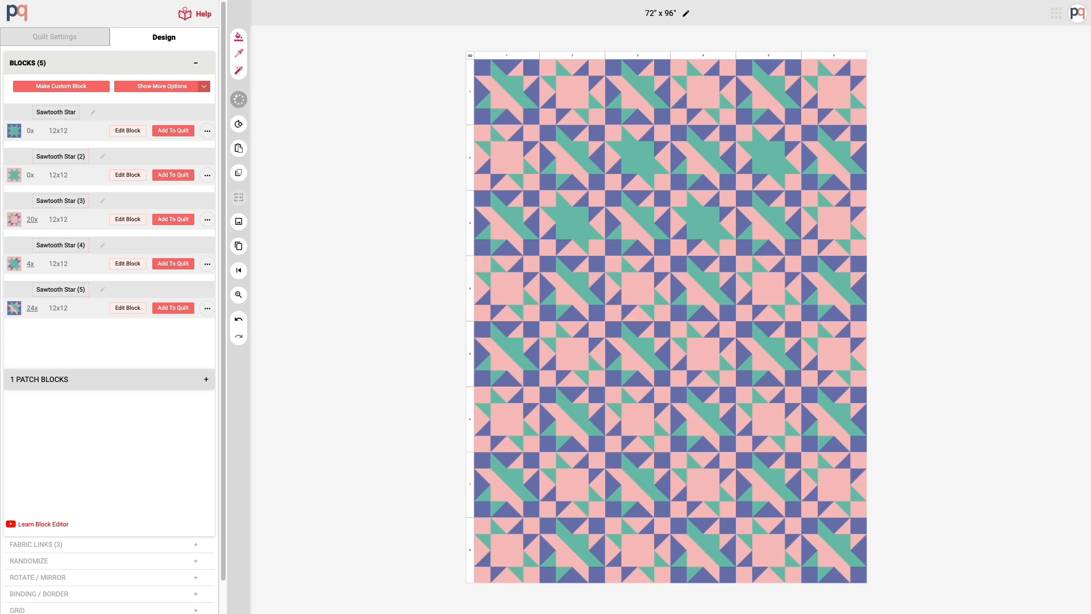